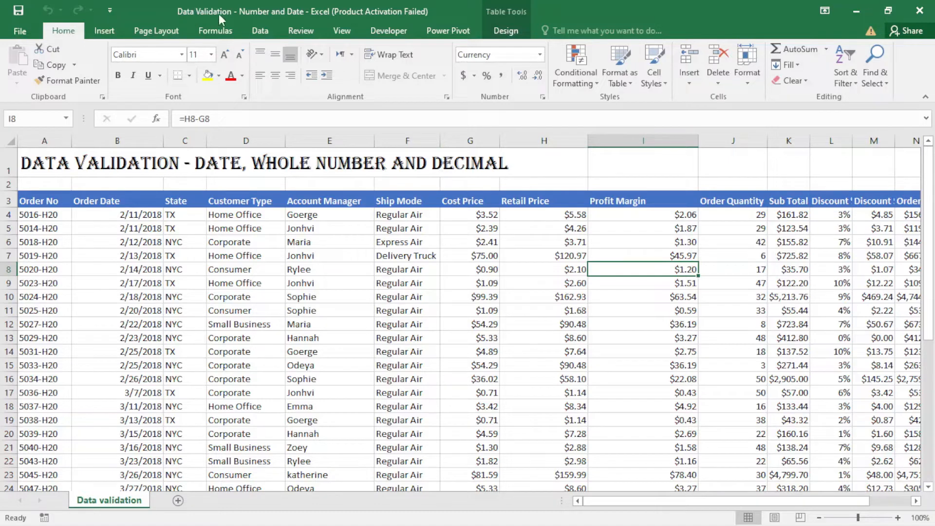
# - Look over the Data Validation allow options, then cancel without making changes
pyautogui.click(261, 31)
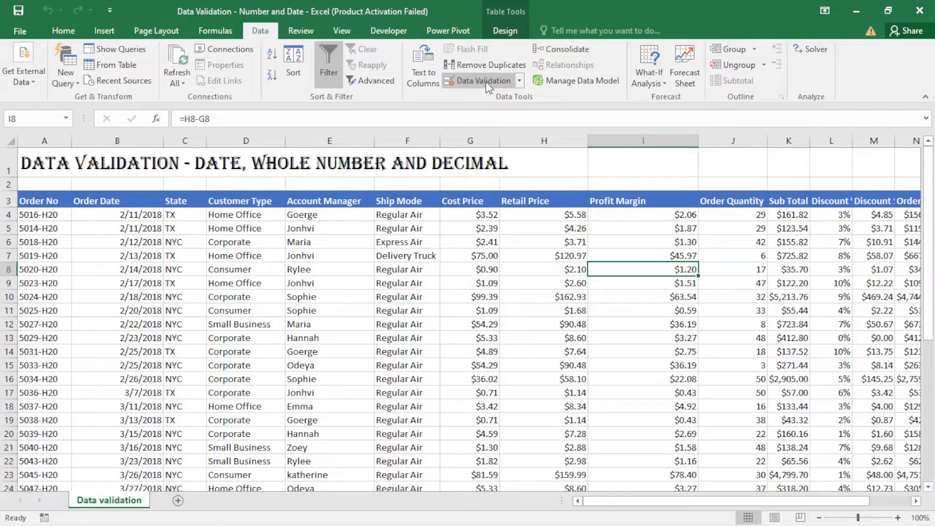
pyautogui.click(472, 80)
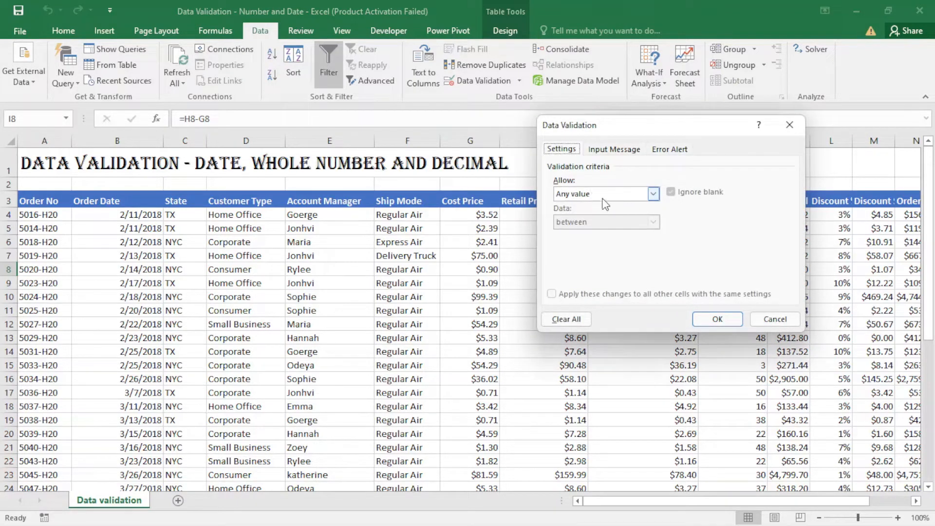
pyautogui.click(653, 194)
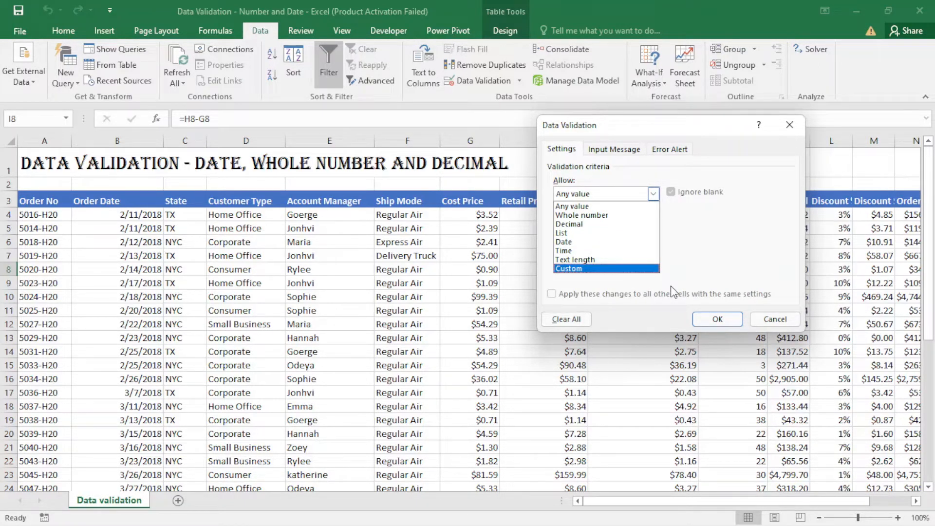
pyautogui.click(774, 319)
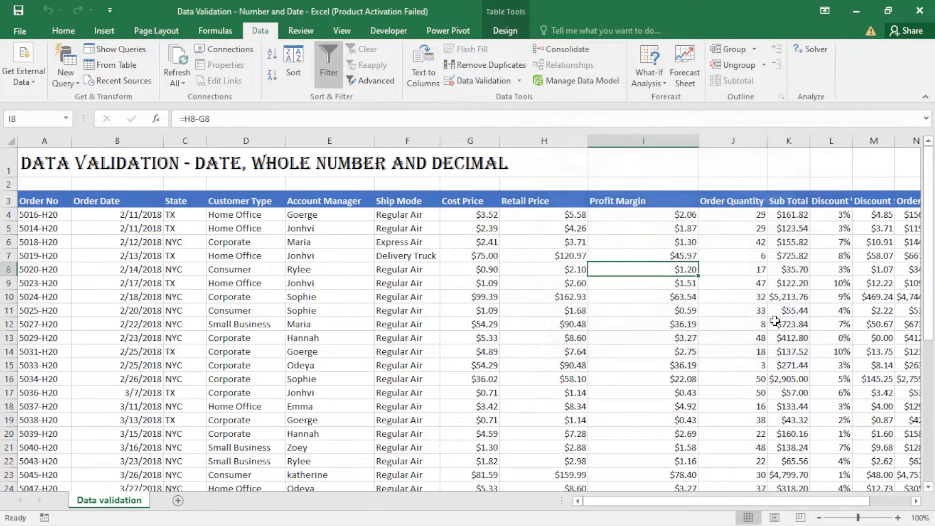
# - Restrict Order Dates B4:B39 to dates greater than the absolute reference =$B$10
pyautogui.click(133, 214)
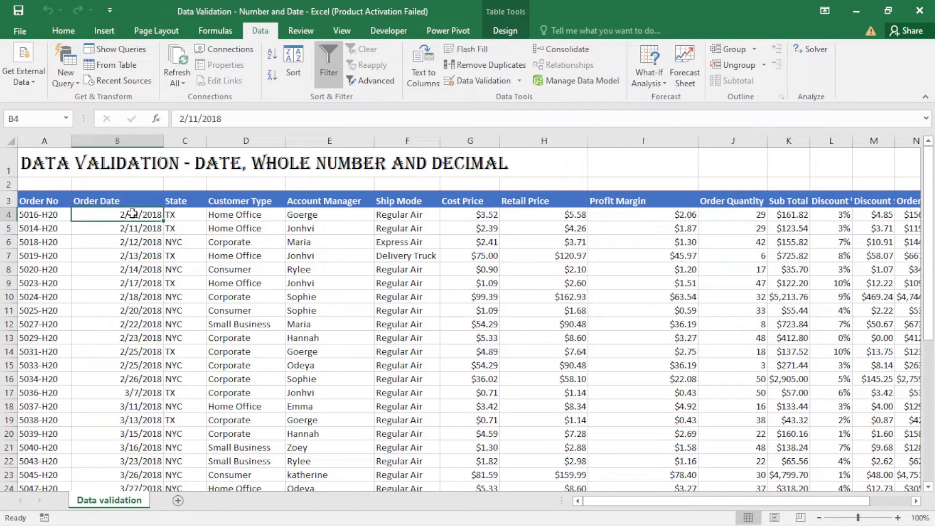
pyautogui.hotkey('ctrl', 'shift', 'Down')
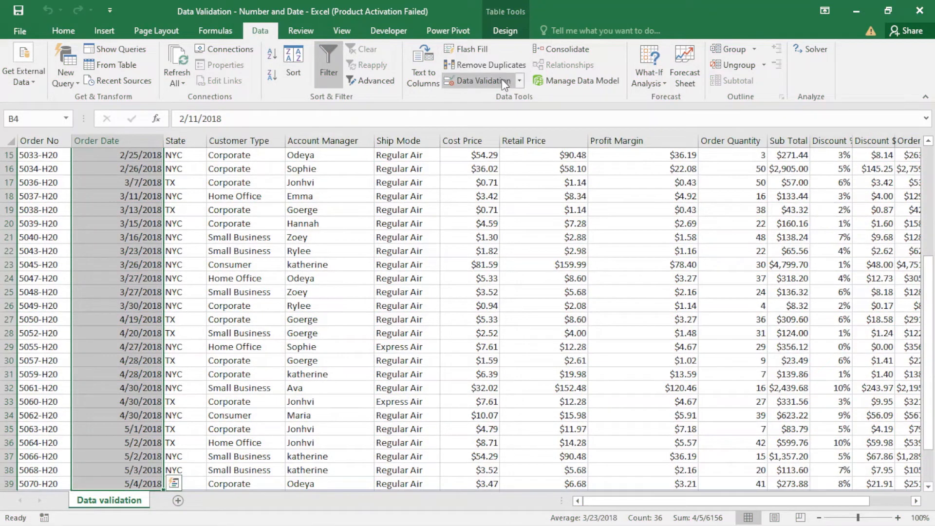
pyautogui.click(501, 80)
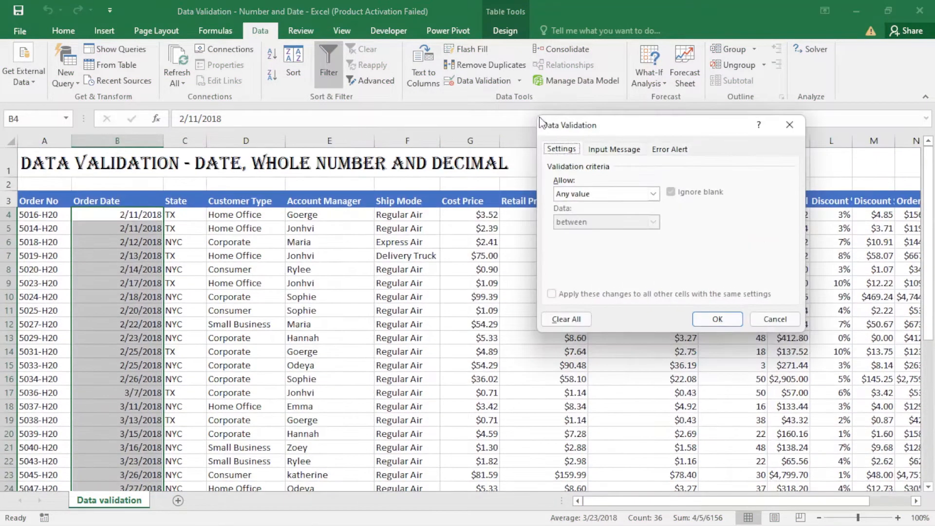
pyautogui.click(654, 194)
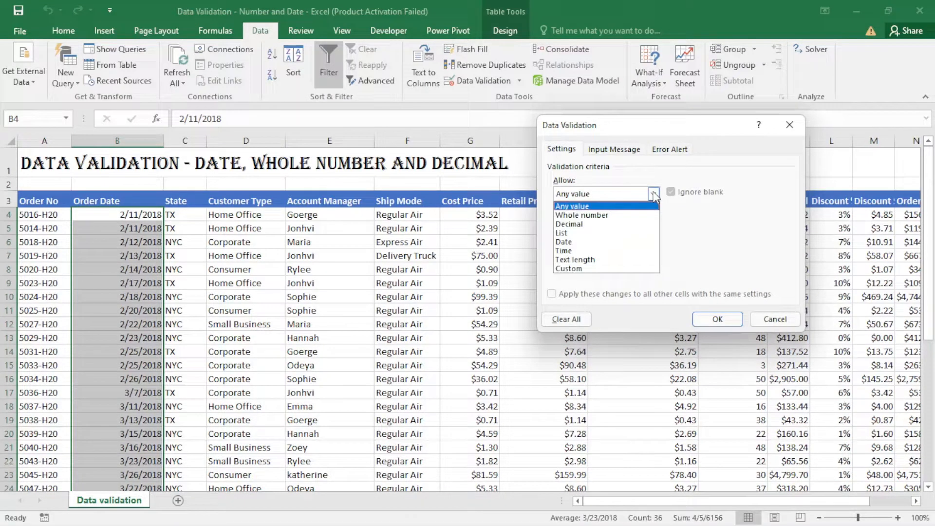
pyautogui.click(568, 243)
pyautogui.click(652, 225)
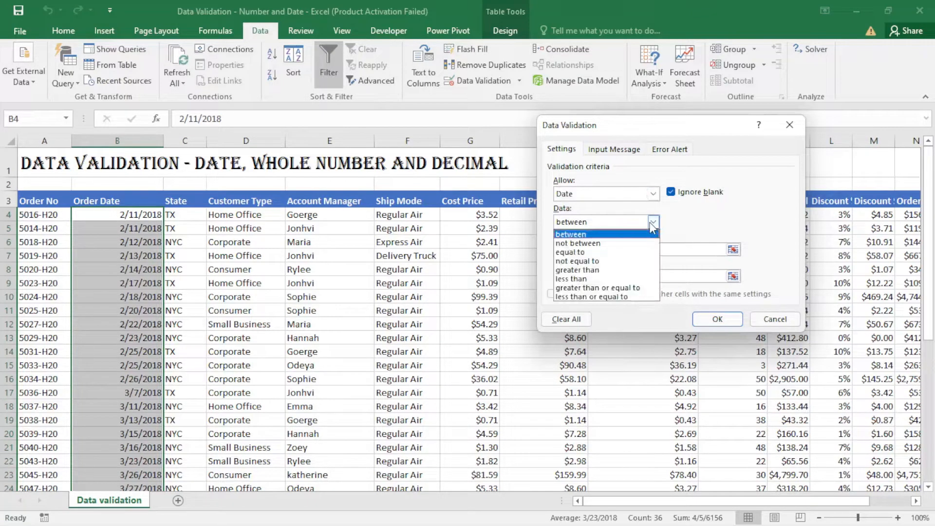
pyautogui.click(594, 276)
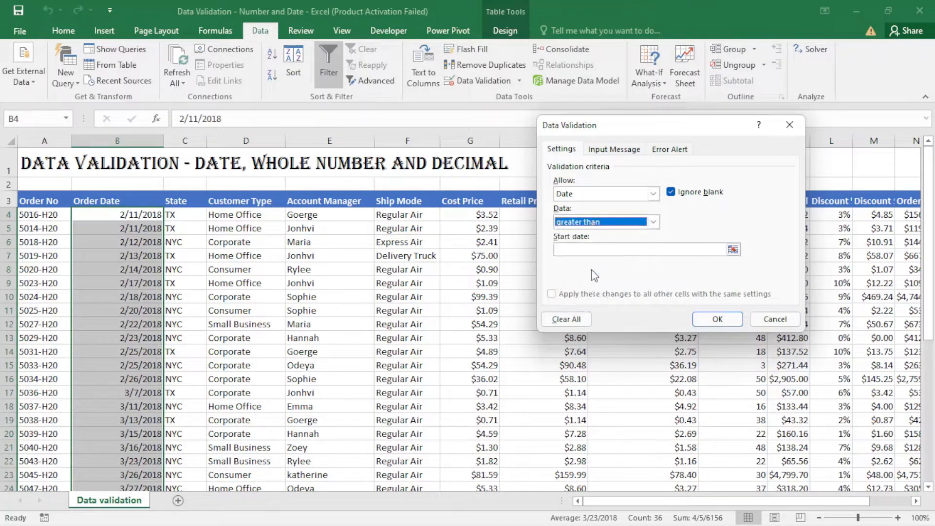
pyautogui.click(588, 250)
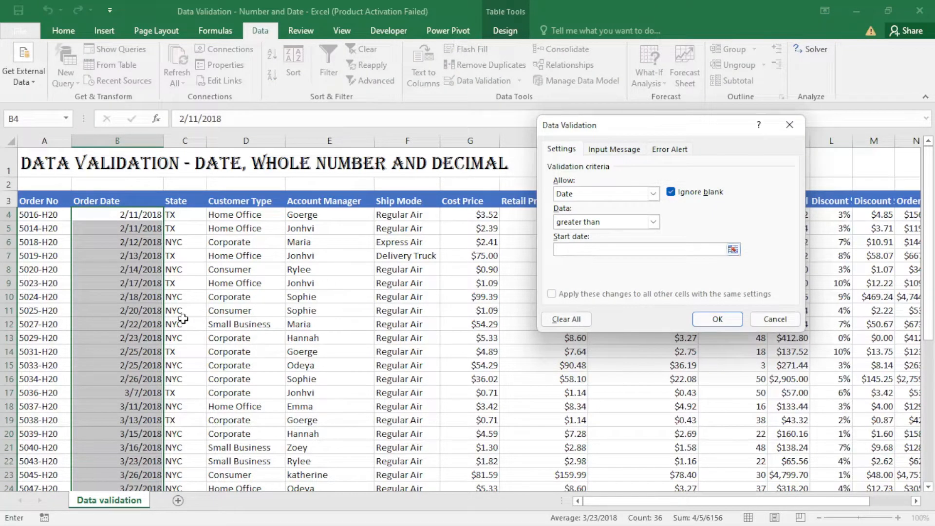
pyautogui.click(139, 299)
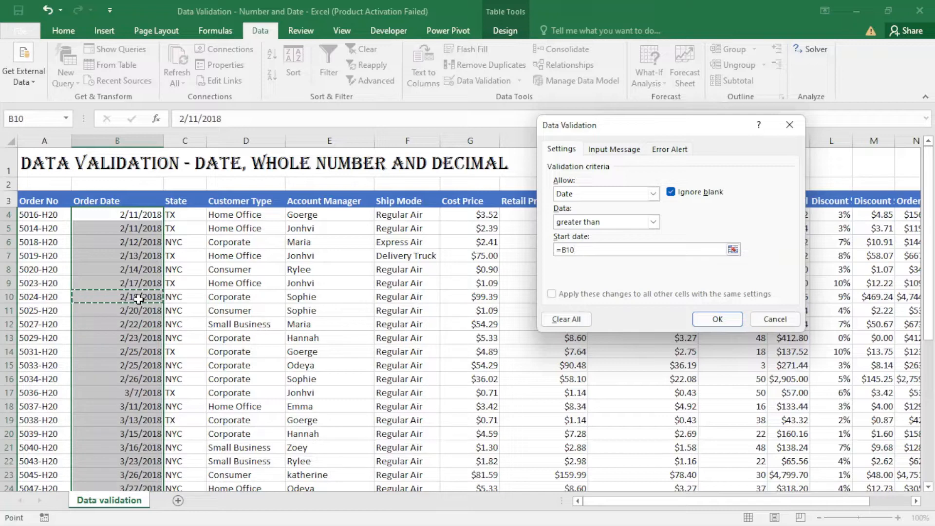
pyautogui.press('F4')
pyautogui.click(717, 320)
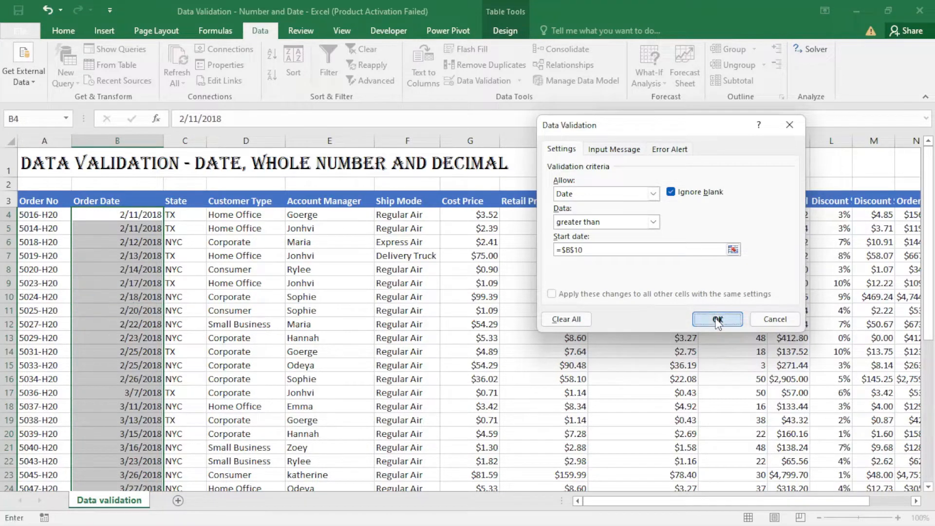
pyautogui.click(141, 370)
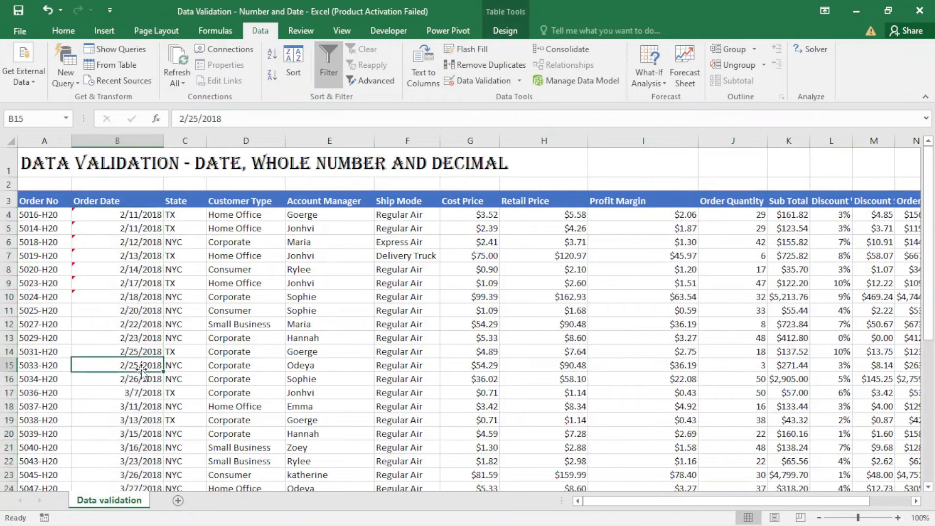
# - Check cell B10, circle the invalid Order Dates in red, and scroll the sheet right
pyautogui.click(122, 309)
pyautogui.click(123, 299)
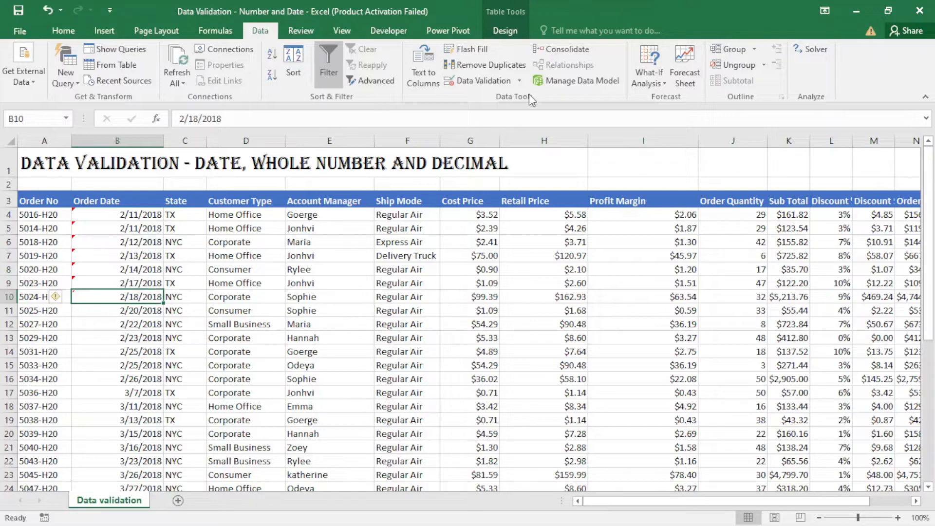
pyautogui.click(522, 84)
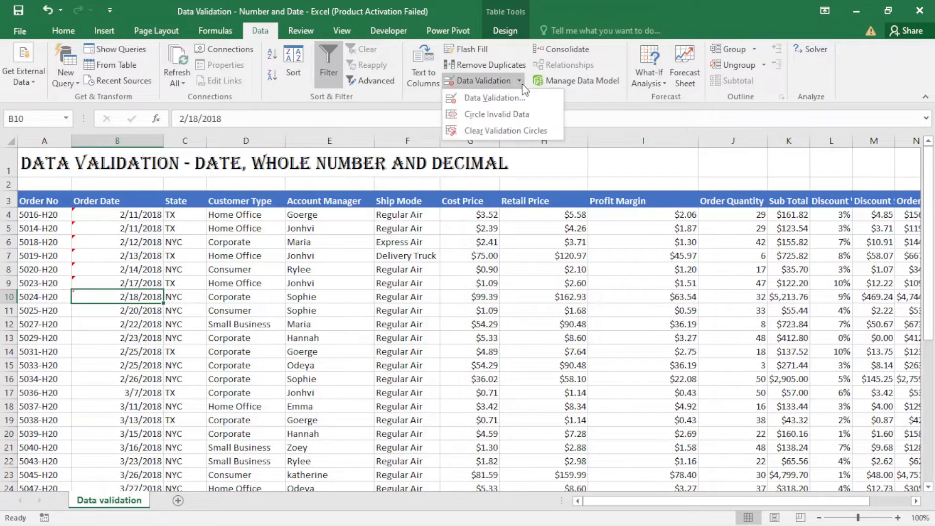
pyautogui.click(512, 117)
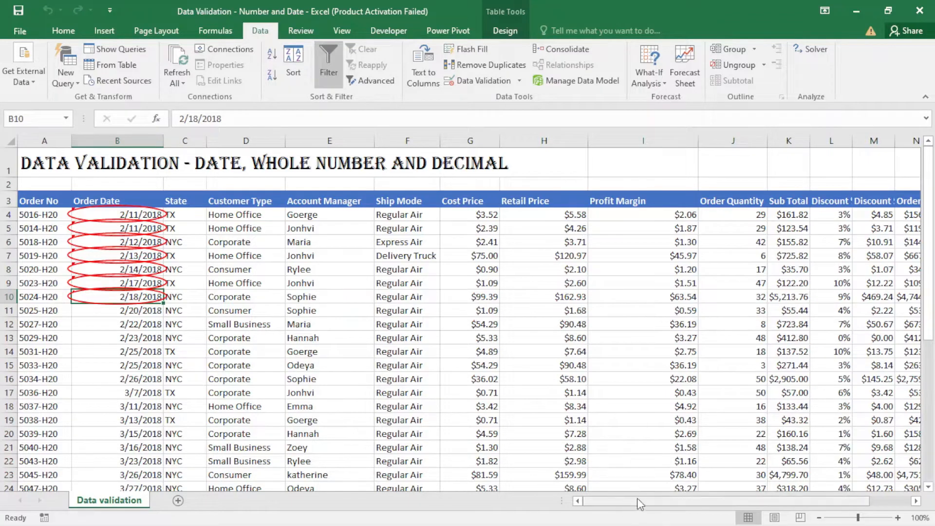
pyautogui.moveTo(637, 498); pyautogui.dragTo(704, 501)
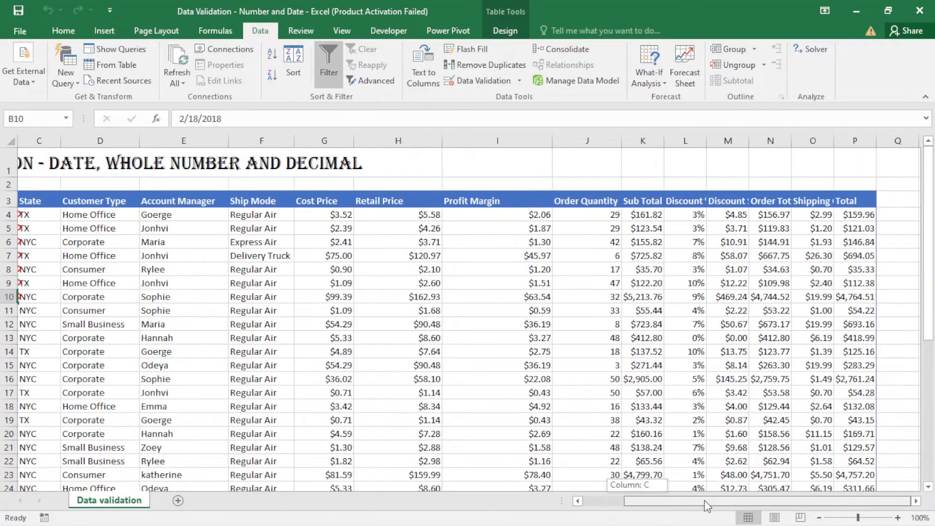
# - Restrict Sub Total cells K4:K39 to whole numbers less than 1
pyautogui.click(638, 215)
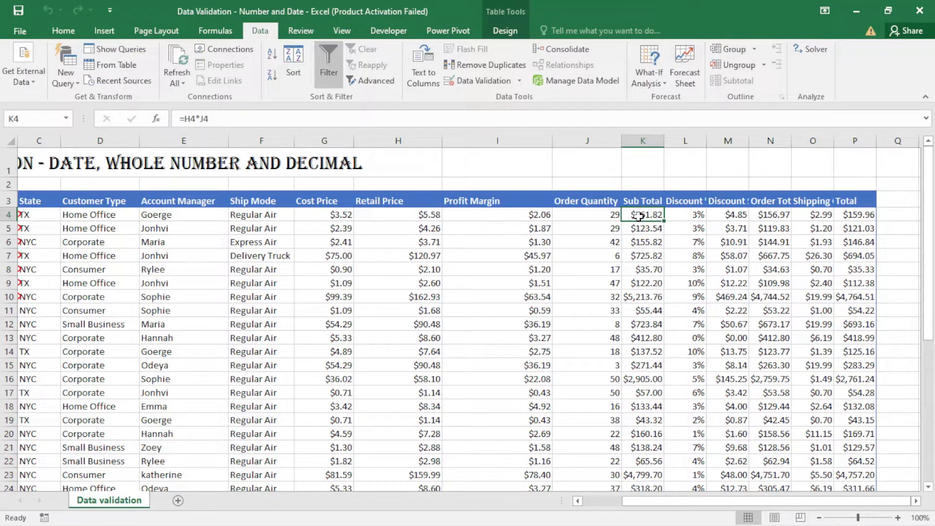
pyautogui.hotkey('ctrl', 'shift', 'Down')
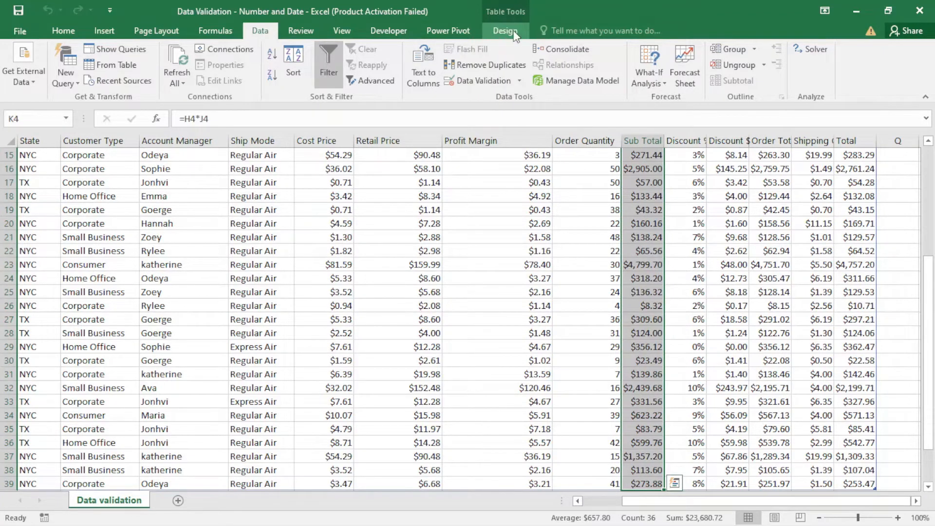
pyautogui.click(497, 79)
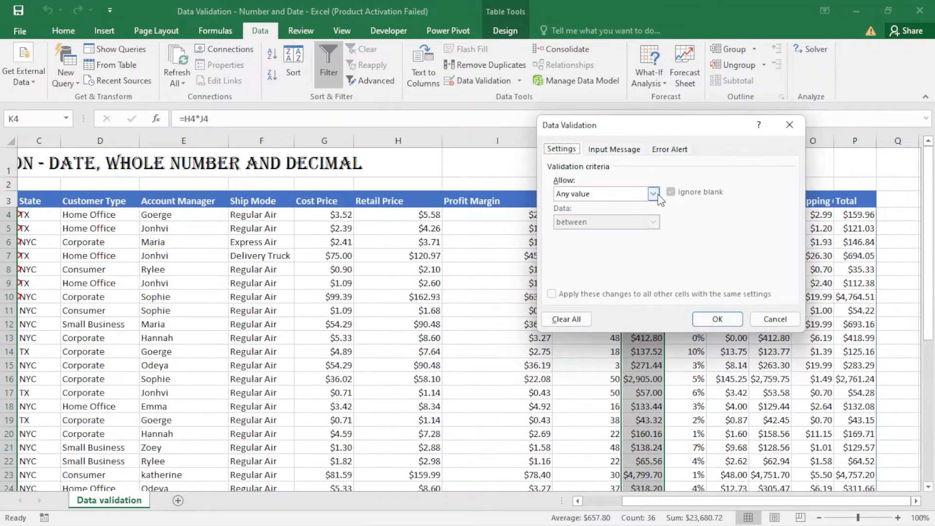
pyautogui.click(654, 194)
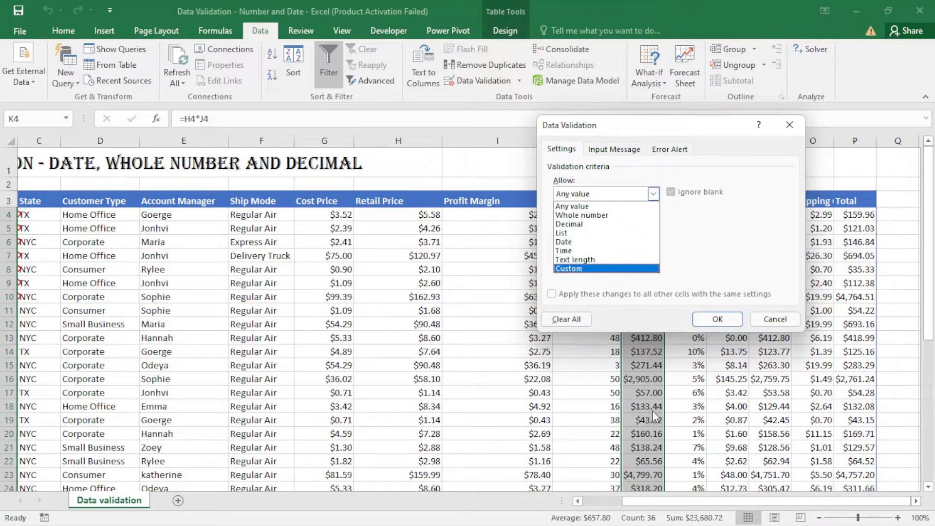
pyautogui.click(583, 217)
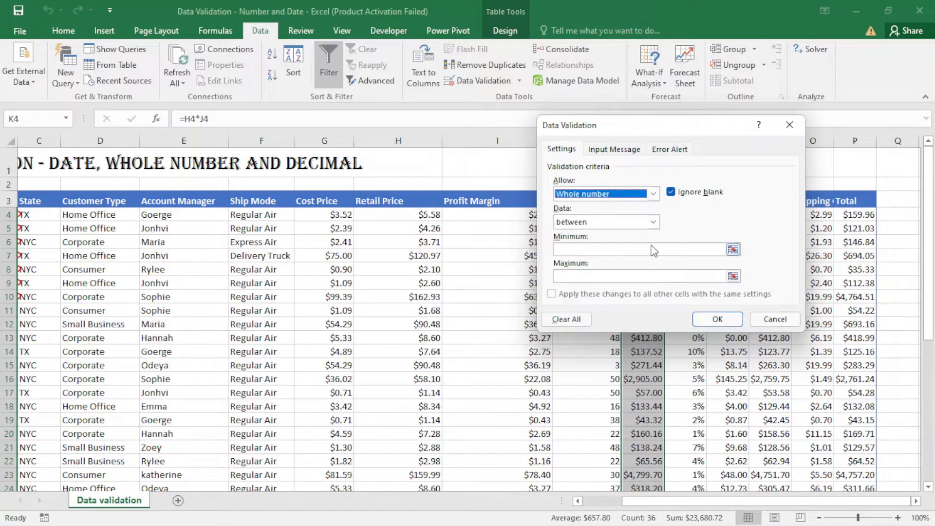
pyautogui.click(656, 224)
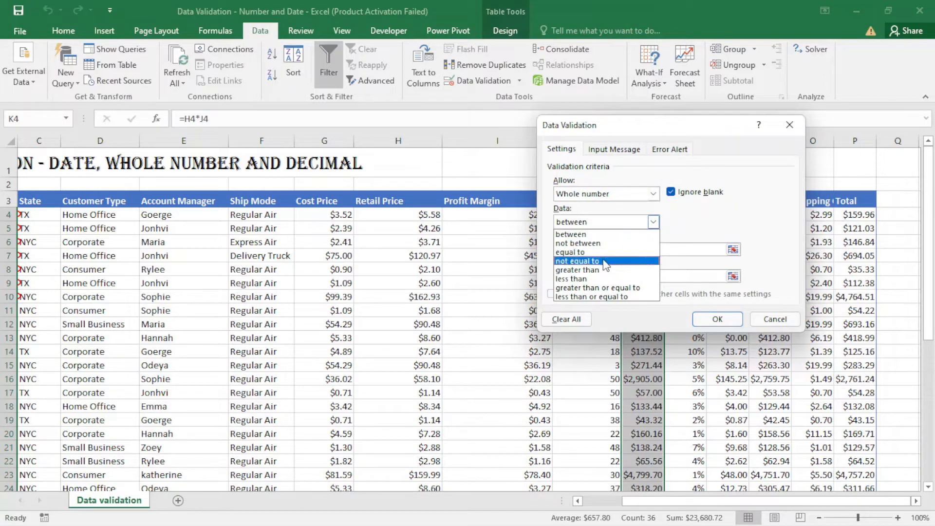
pyautogui.click(605, 279)
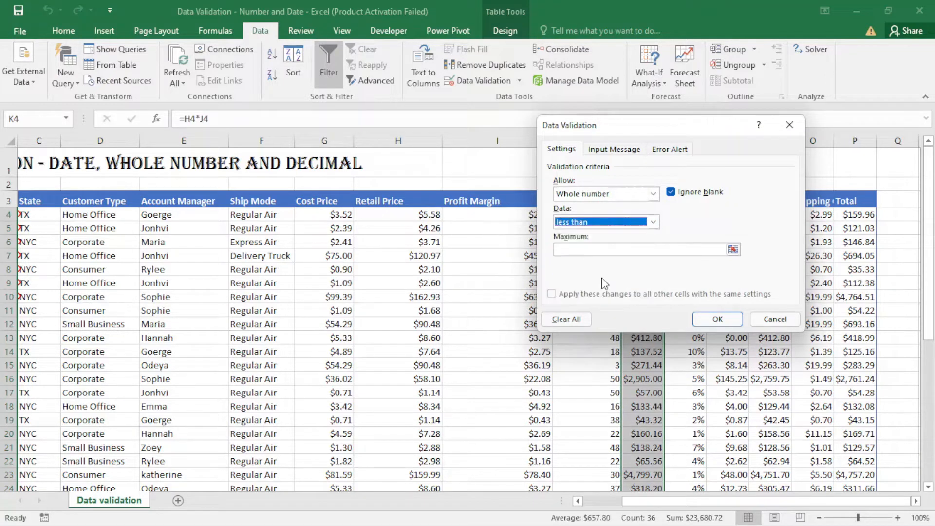
pyautogui.click(639, 251)
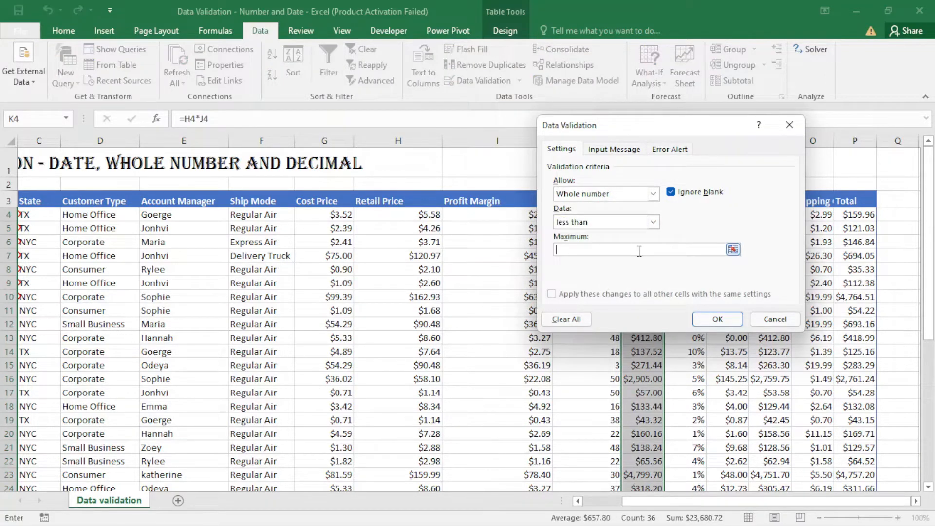
pyautogui.write('1000')
pyautogui.click(725, 320)
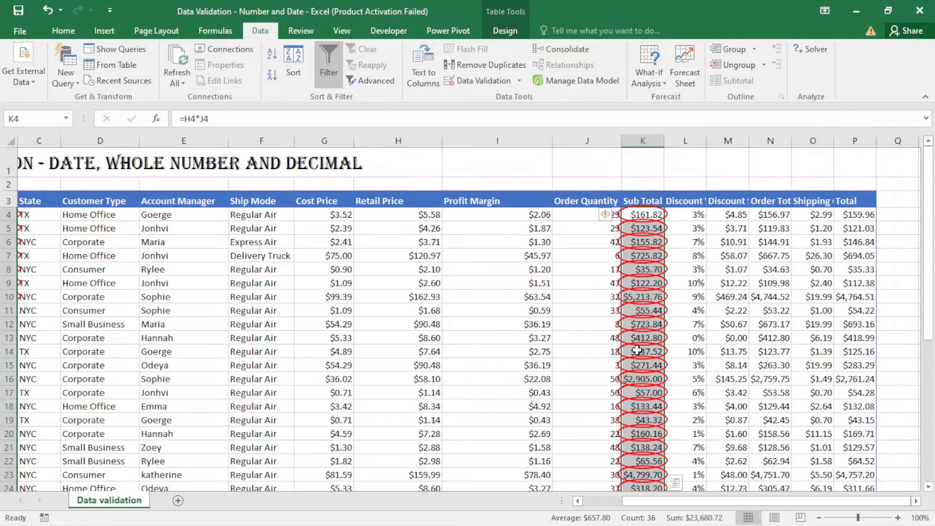
# - Scroll down and back up to review the red-circled Sub Total values
pyautogui.scroll(-5, 637, 350)
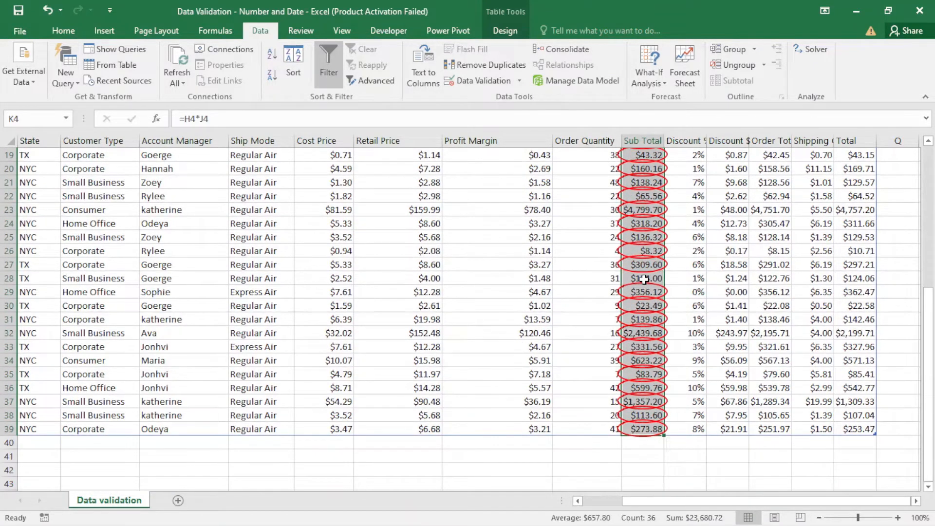
pyautogui.scroll(6, 644, 279)
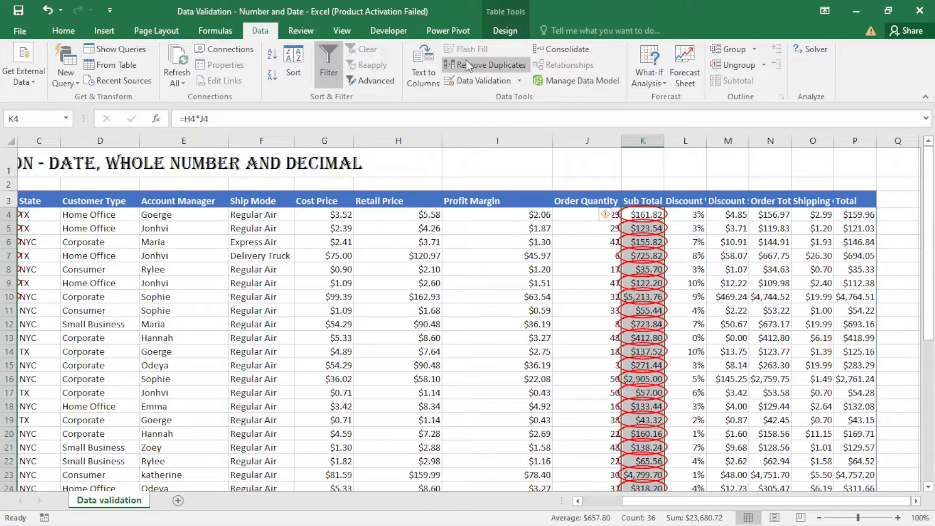
# - Switch the Sub Total rule to decimals less than 1000 and review the remaining circles
pyautogui.click(484, 84)
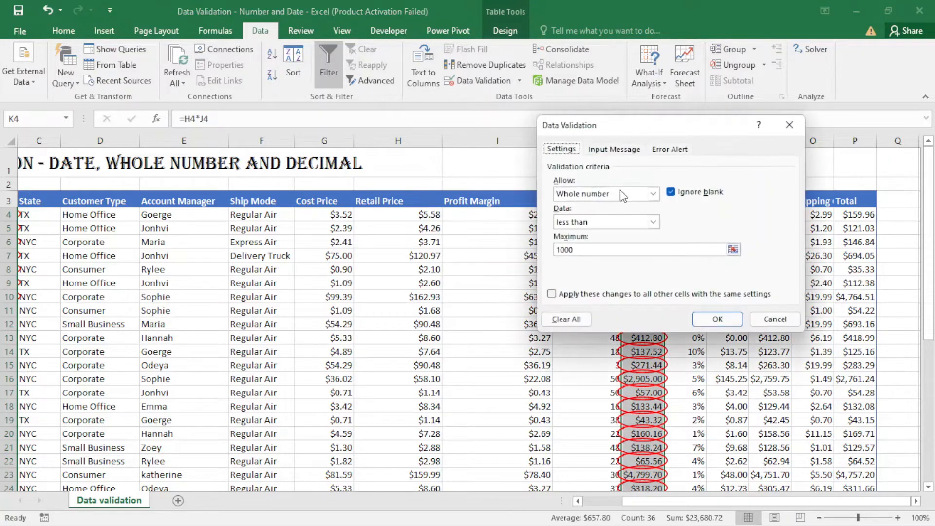
pyautogui.click(654, 194)
pyautogui.click(613, 220)
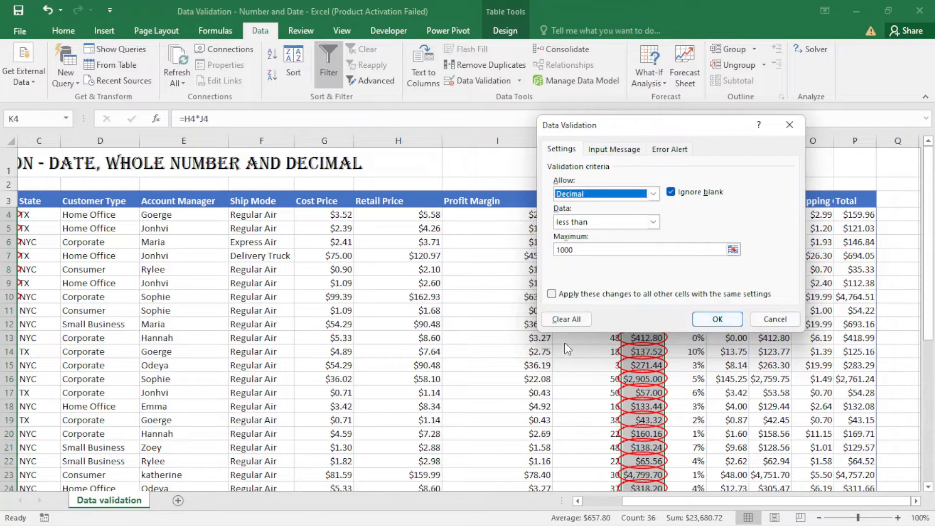
pyautogui.click(706, 320)
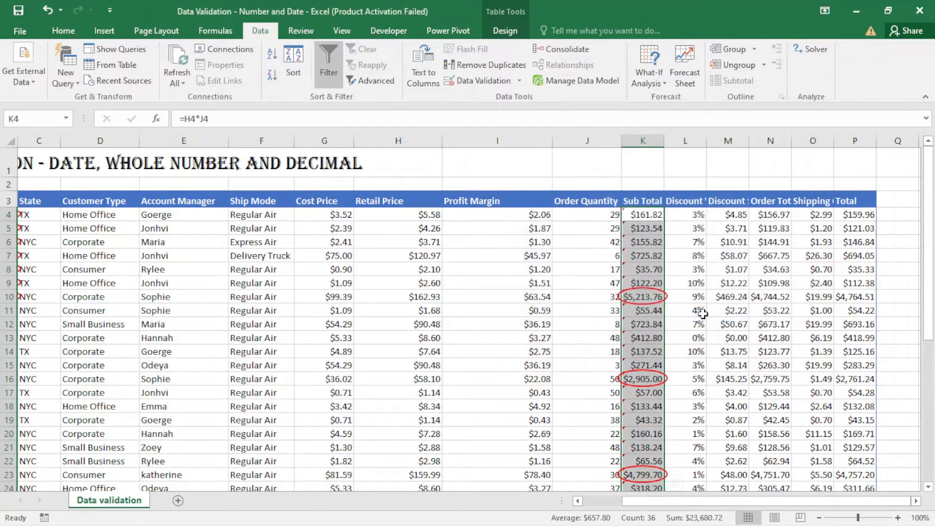
pyautogui.scroll(-7, 653, 345)
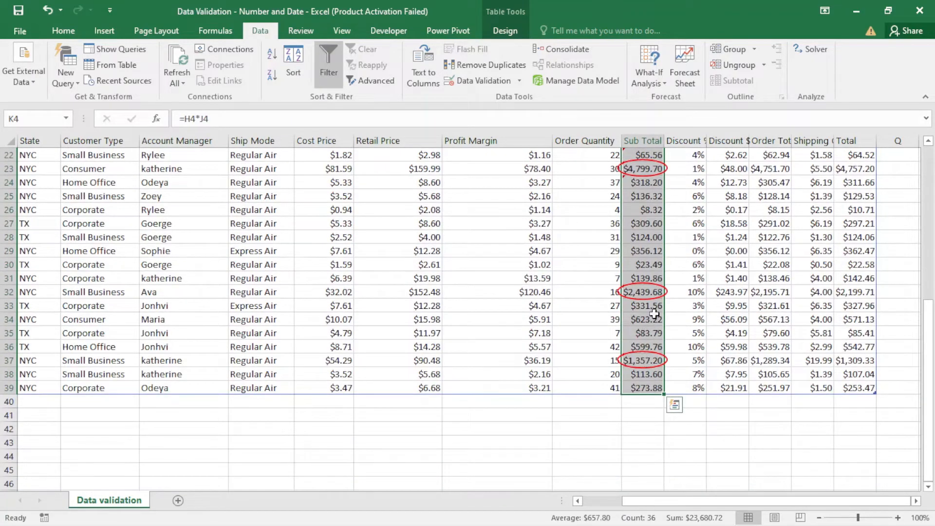
pyautogui.scroll(4, 654, 310)
pyautogui.scroll(-2, 654, 309)
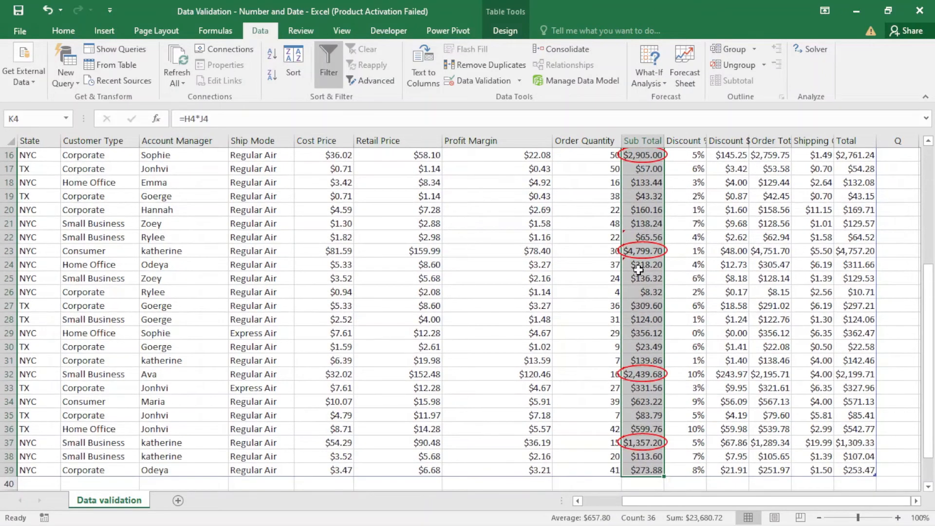
pyautogui.scroll(5, 638, 269)
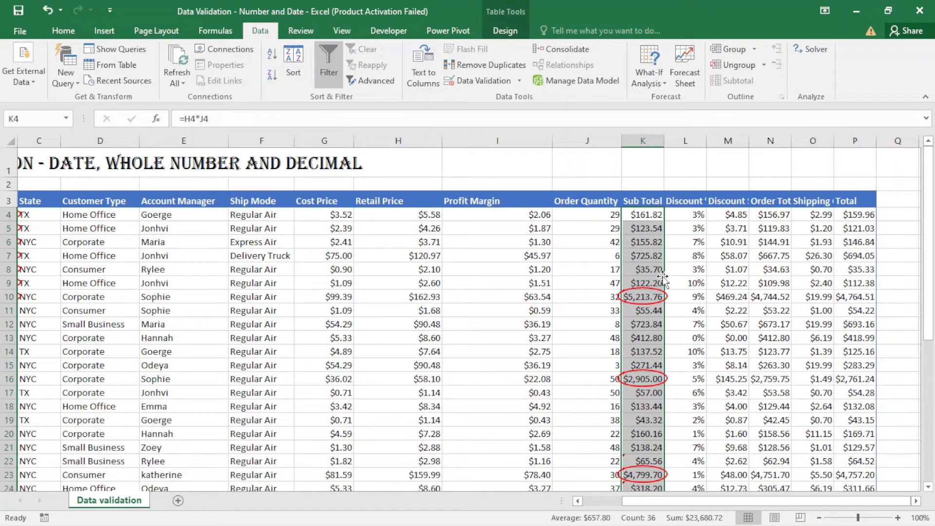
# - Limit Order Quantity cells J4:J39 to whole numbers between 8 and 48
pyautogui.click(602, 243)
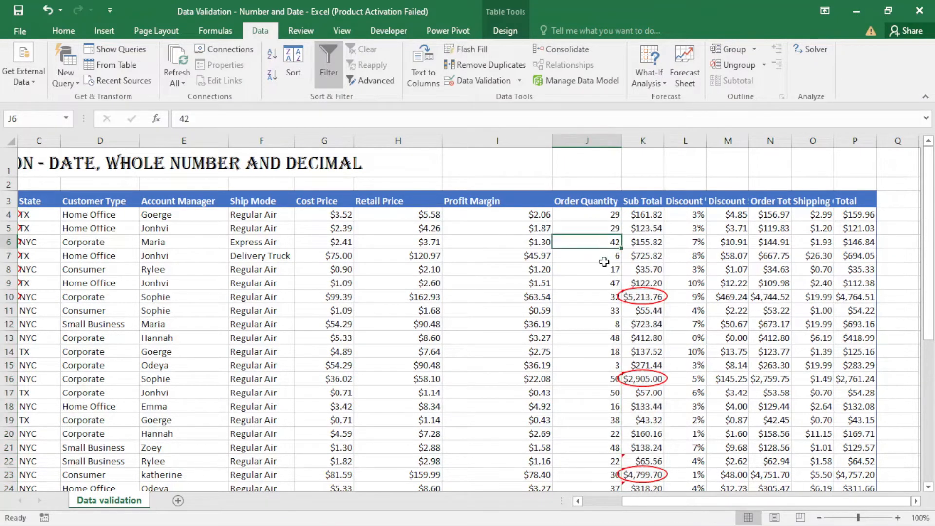
pyautogui.click(597, 215)
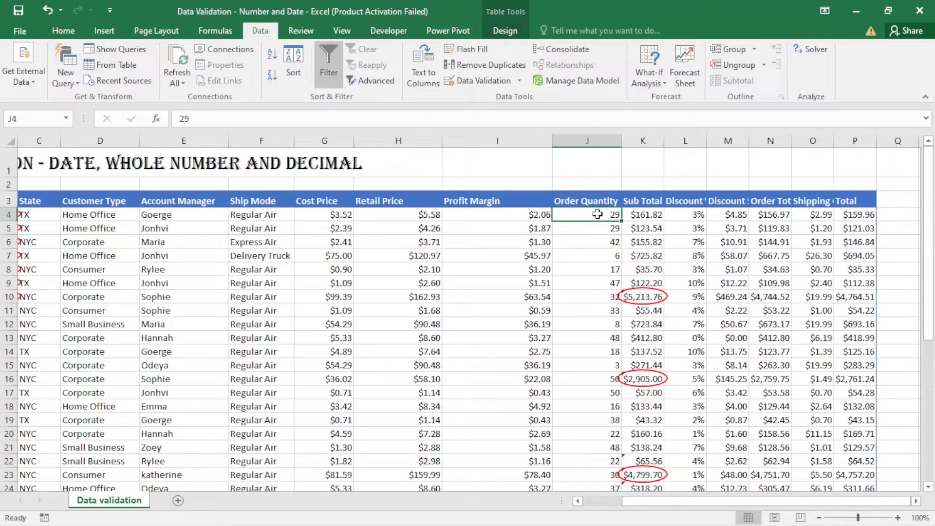
pyautogui.hotkey('ctrl', 'shift', 'Down')
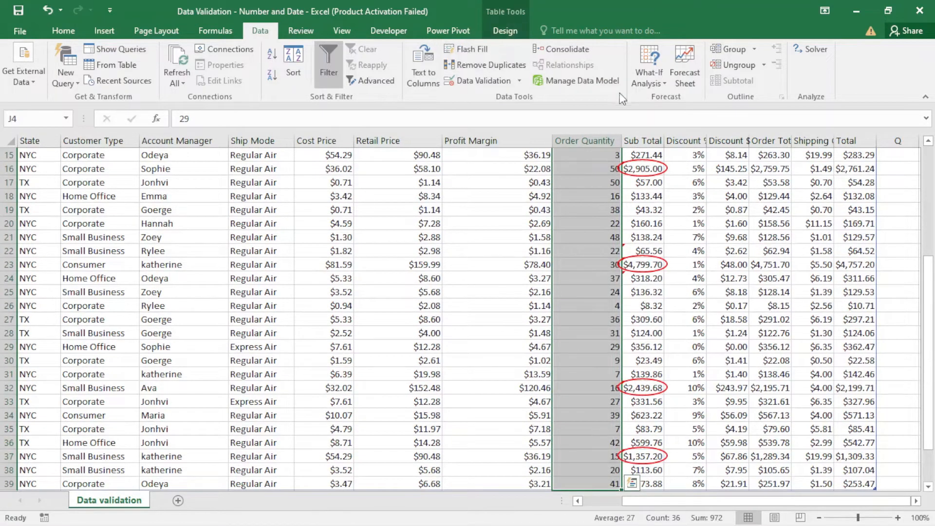
pyautogui.click(480, 79)
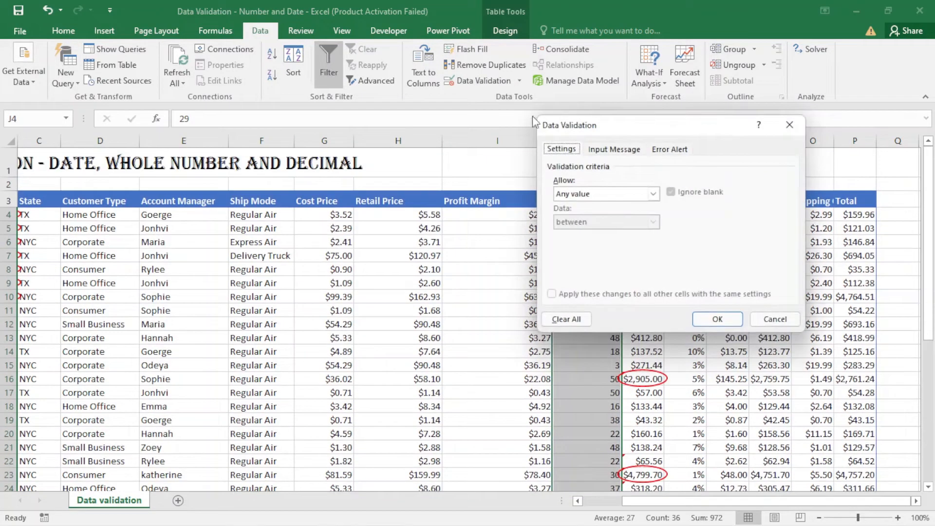
pyautogui.click(653, 194)
pyautogui.click(615, 215)
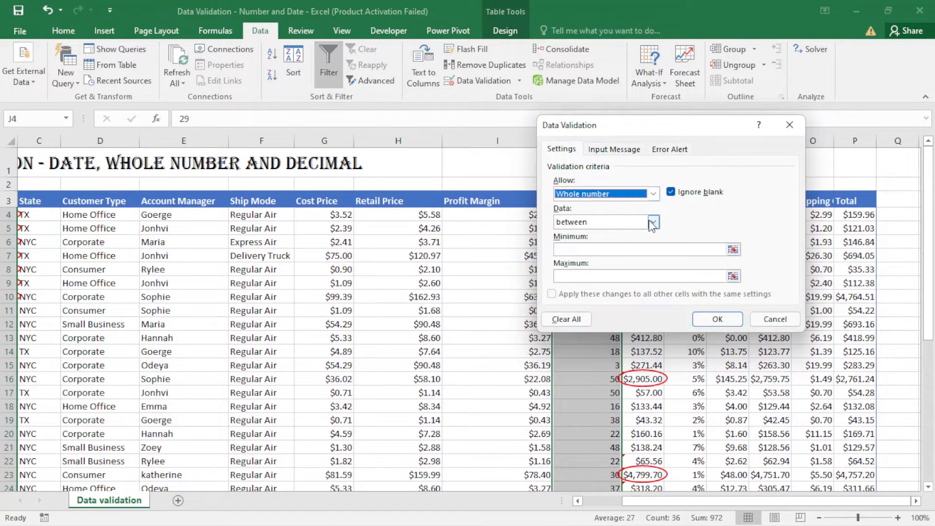
pyautogui.click(603, 248)
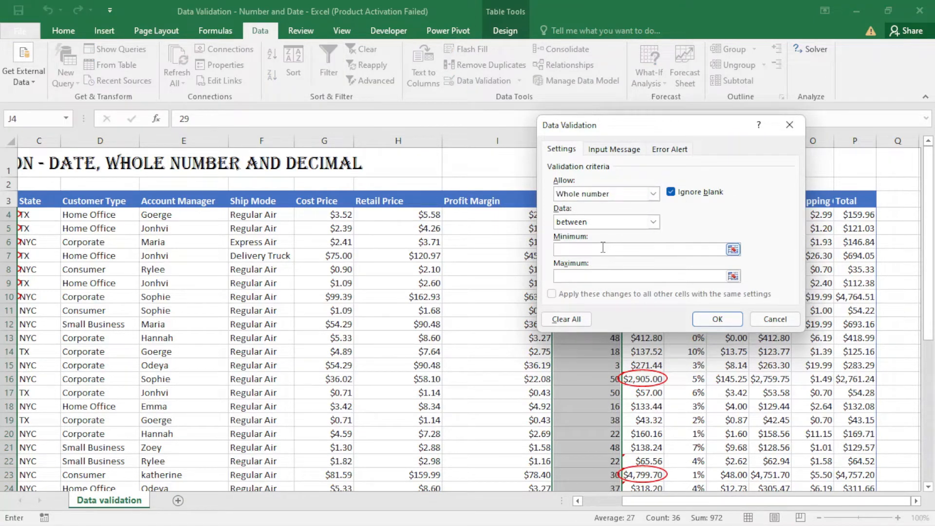
pyautogui.write('8')
pyautogui.click(591, 276)
pyautogui.write('48')
pyautogui.click(717, 319)
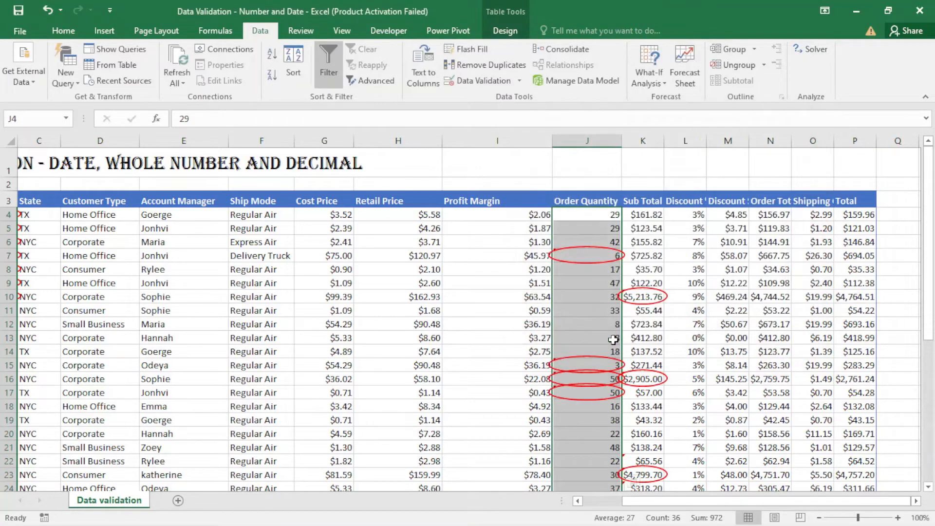
pyautogui.scroll(-4, 592, 322)
pyautogui.scroll(-3, 593, 311)
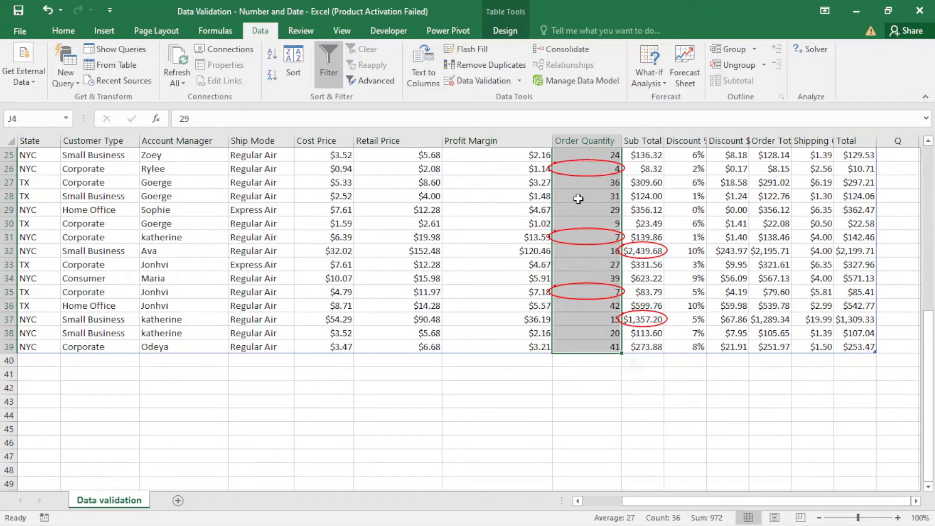
pyautogui.scroll(4, 607, 184)
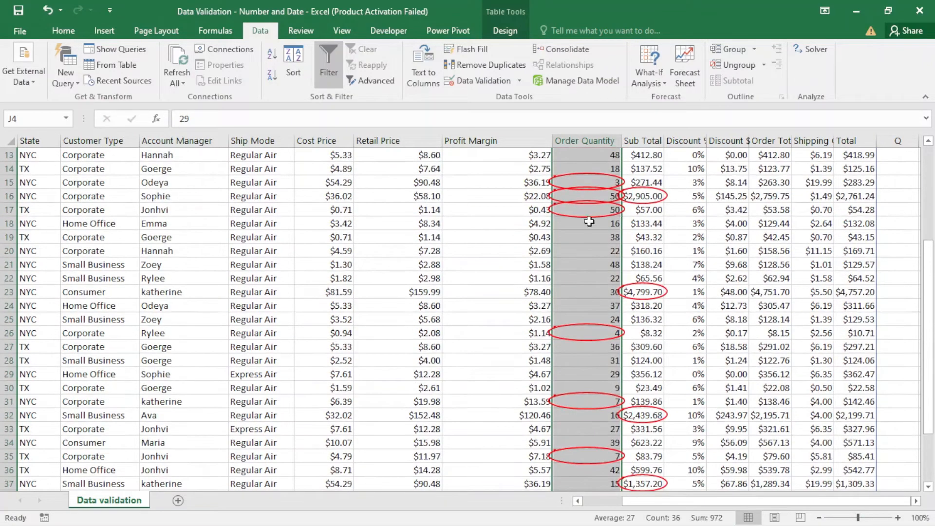
pyautogui.scroll(3, 599, 221)
pyautogui.scroll(1, 602, 223)
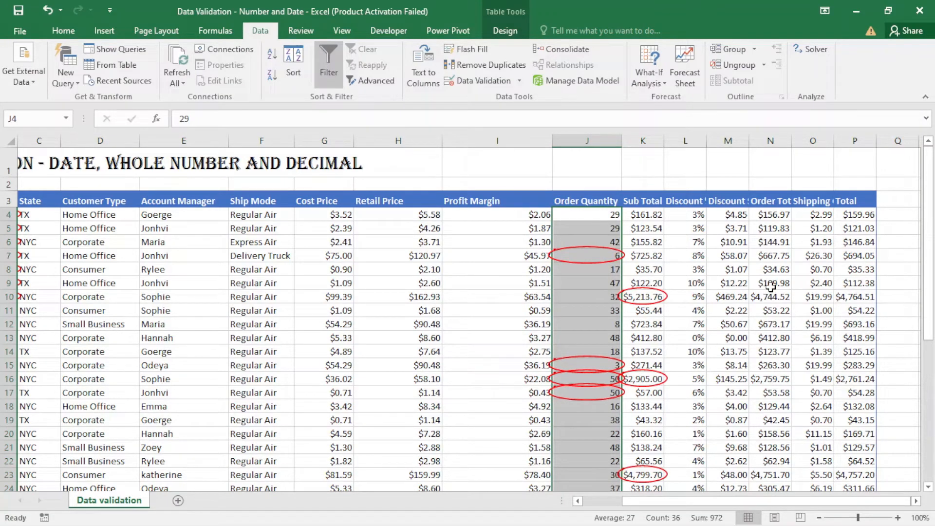
# - Limit Total cells P4:P39 to decimal values less than 3000
pyautogui.click(849, 218)
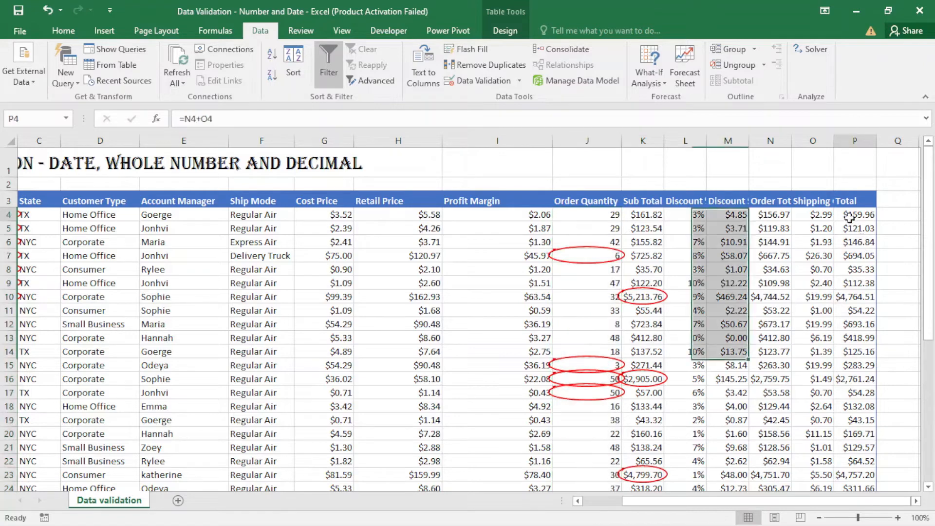
pyautogui.hotkey('ctrl', 'shift', 'Down')
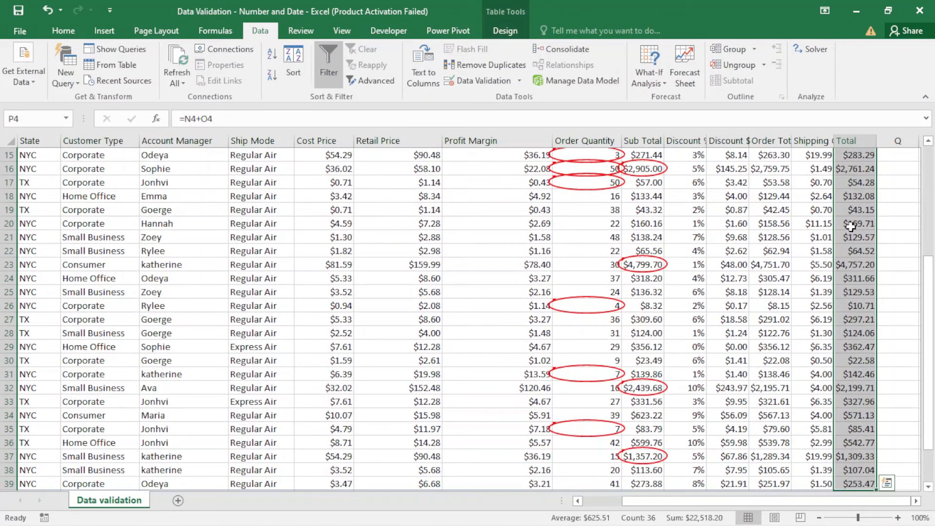
pyautogui.click(508, 82)
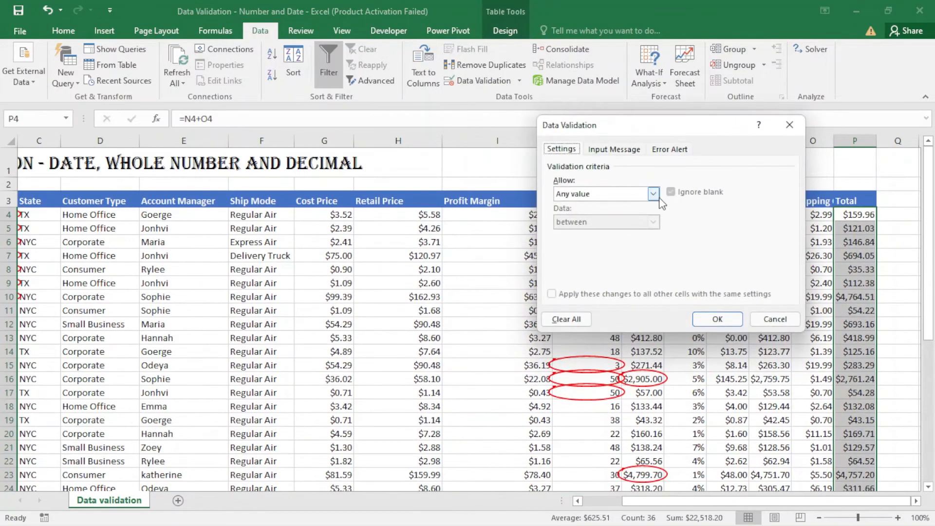
pyautogui.click(654, 194)
pyautogui.click(655, 224)
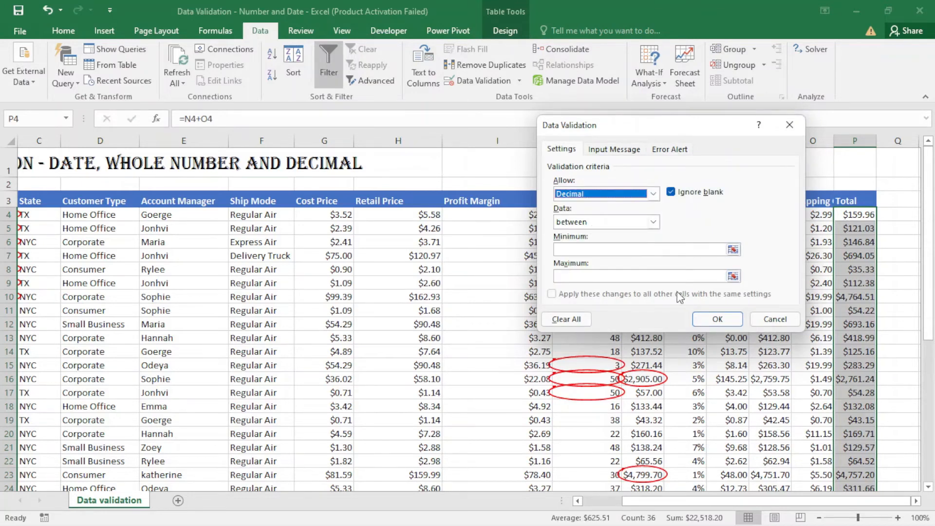
pyautogui.click(654, 223)
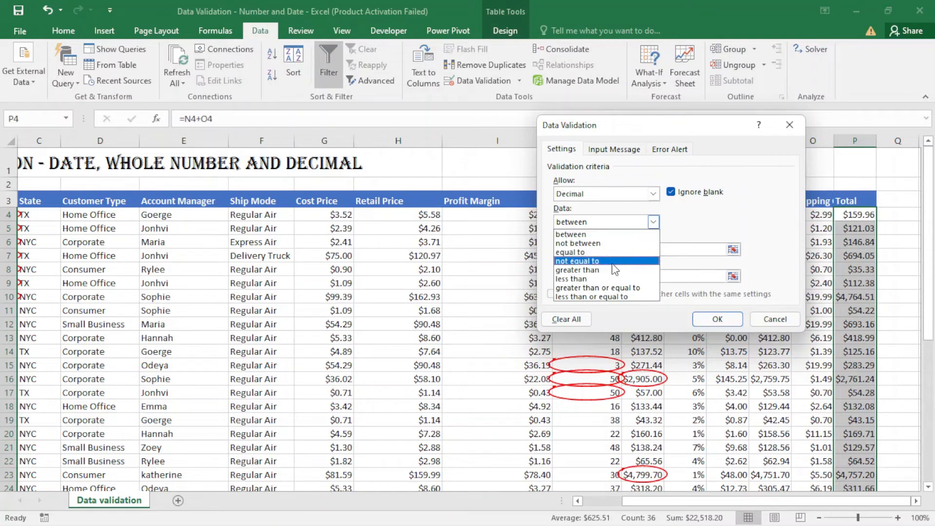
pyautogui.click(588, 280)
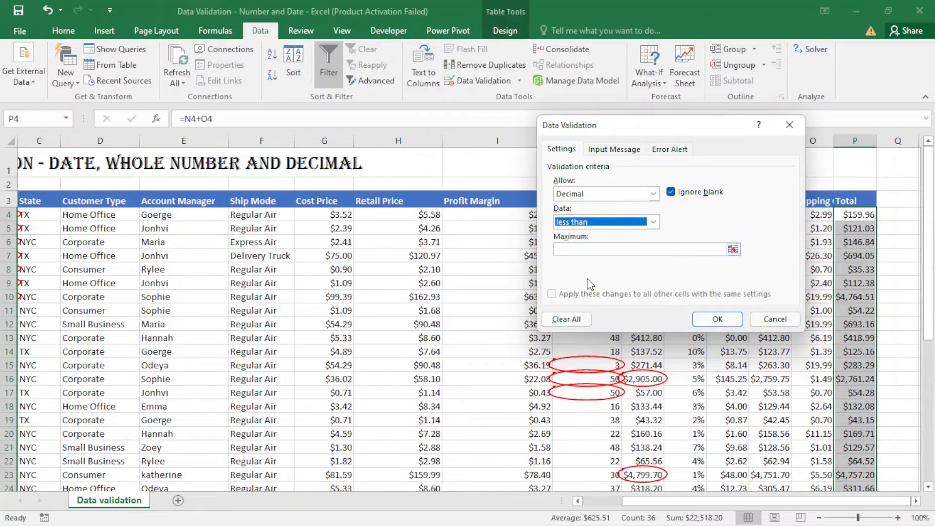
pyautogui.click(600, 250)
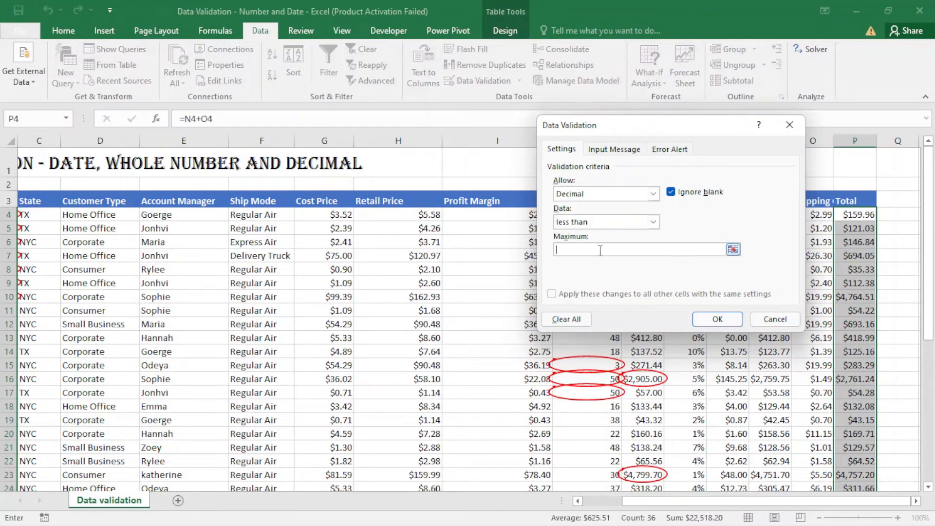
pyautogui.write('3000')
pyautogui.click(722, 321)
pyautogui.scroll(-3, 833, 346)
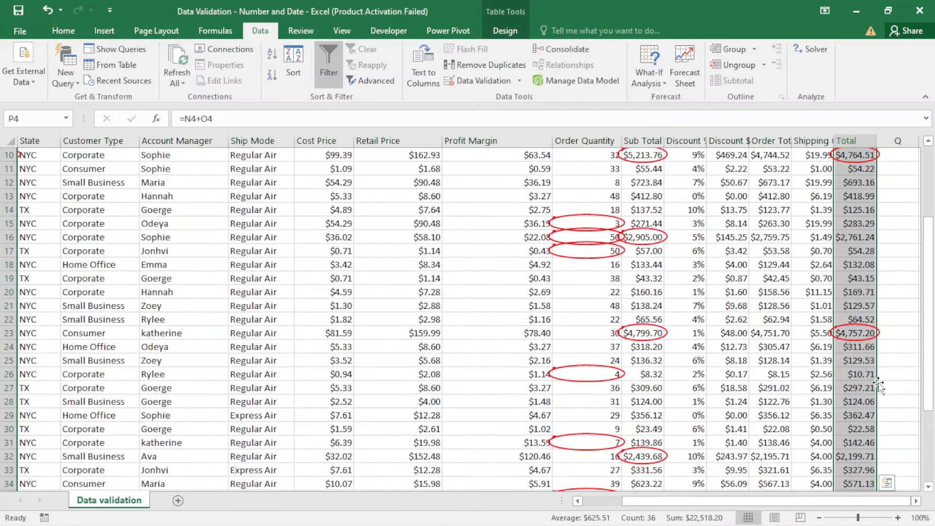
pyautogui.scroll(-2, 857, 346)
pyautogui.scroll(3, 853, 361)
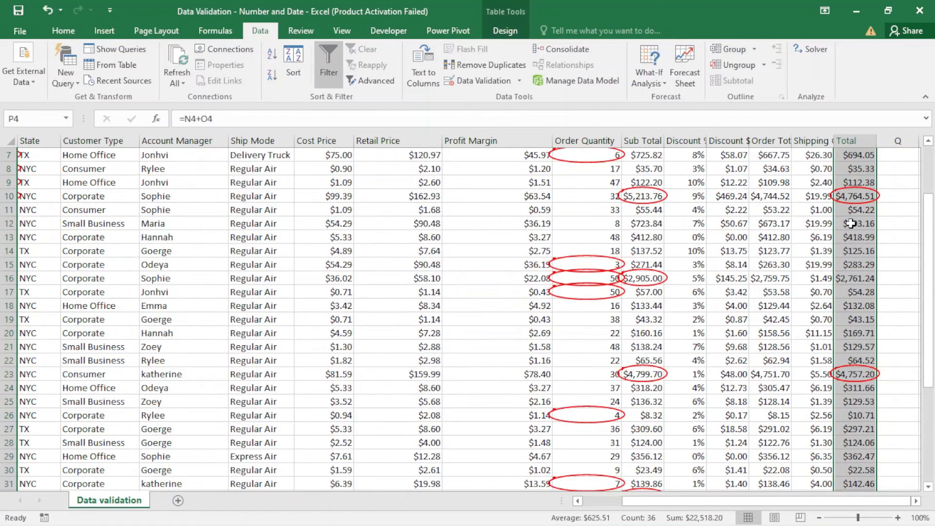
pyautogui.scroll(2, 713, 352)
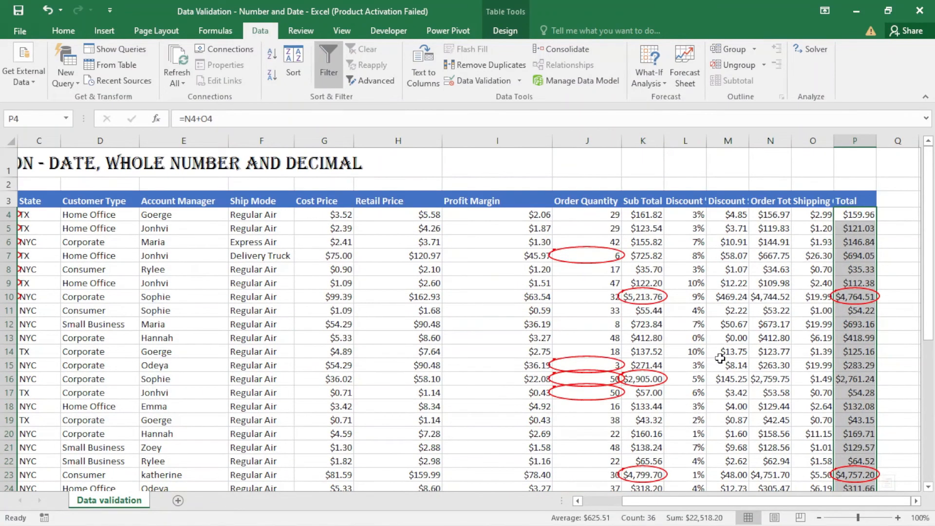